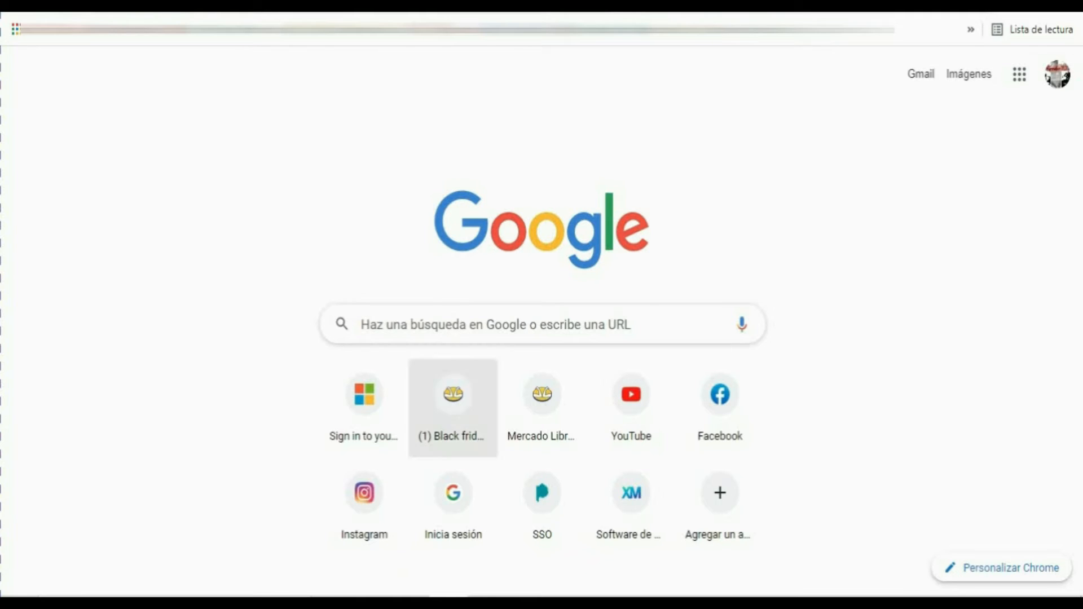
Search Google for "afip", open the AFIP main portal and go to its Clave Fiscal login page
{"action": "left_click", "coordinate": [453, 324]}
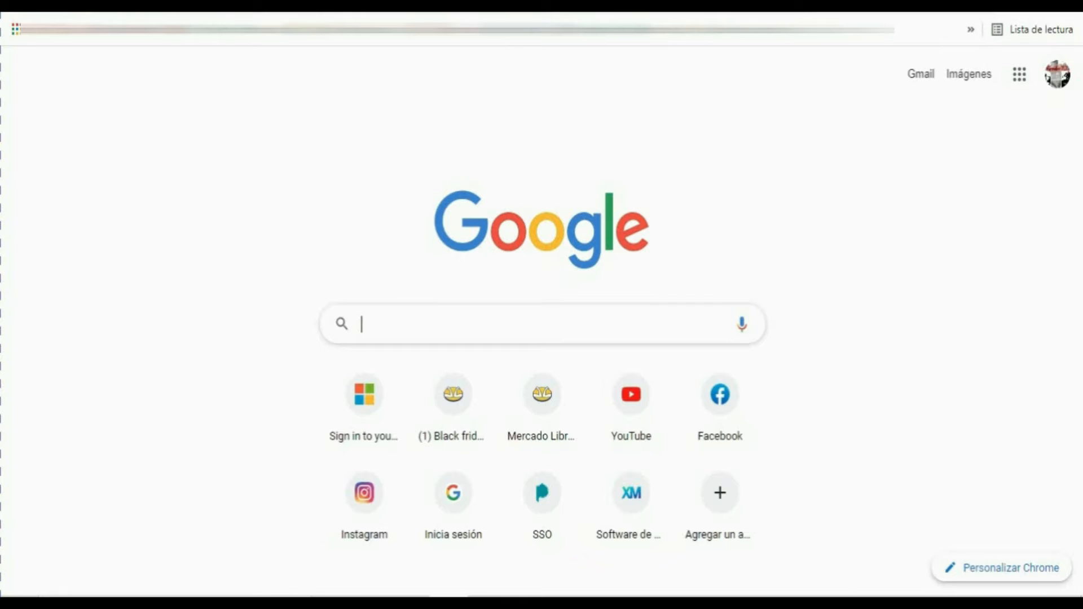
{"action": "left_click", "coordinate": [420, 363]}
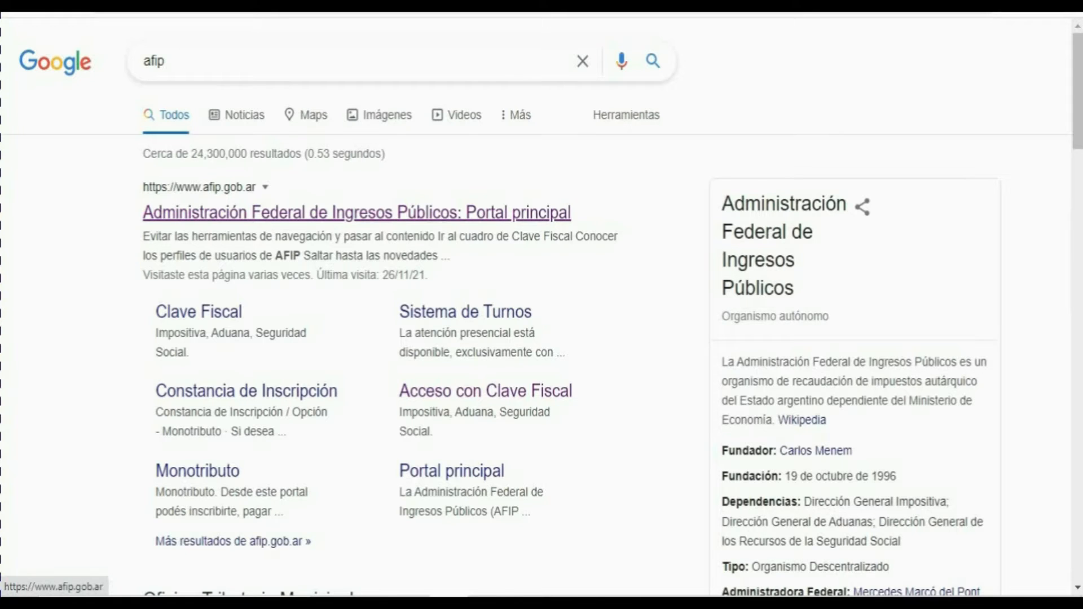
{"action": "left_click", "coordinate": [357, 212]}
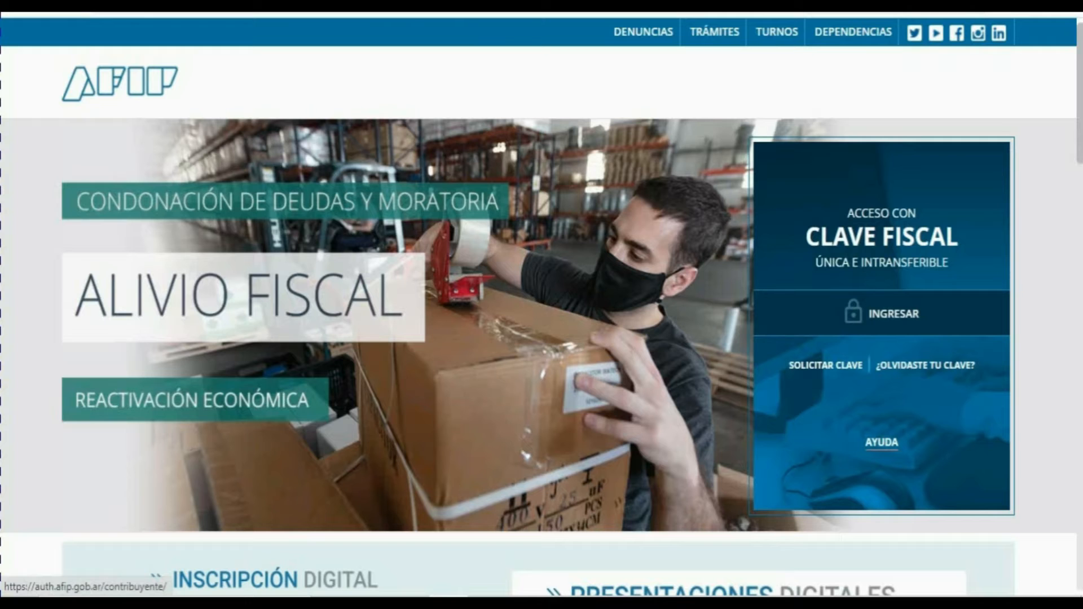
{"action": "left_click", "coordinate": [882, 314]}
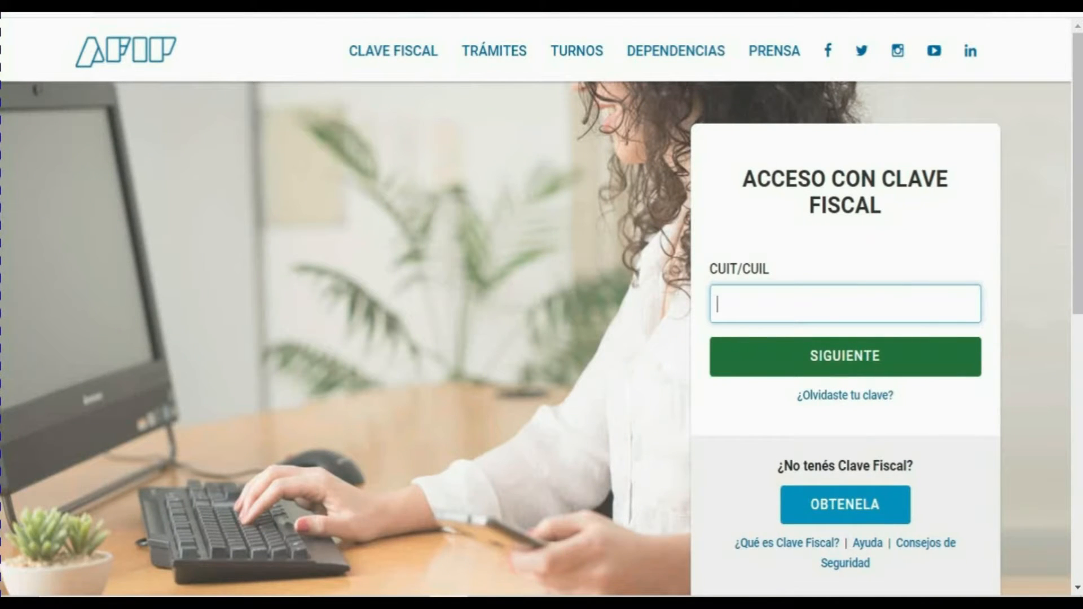
Sign in to Clave Fiscal with the taxpayer's CUIT/CUIL number and the account password
{"action": "type", "text": "2"}
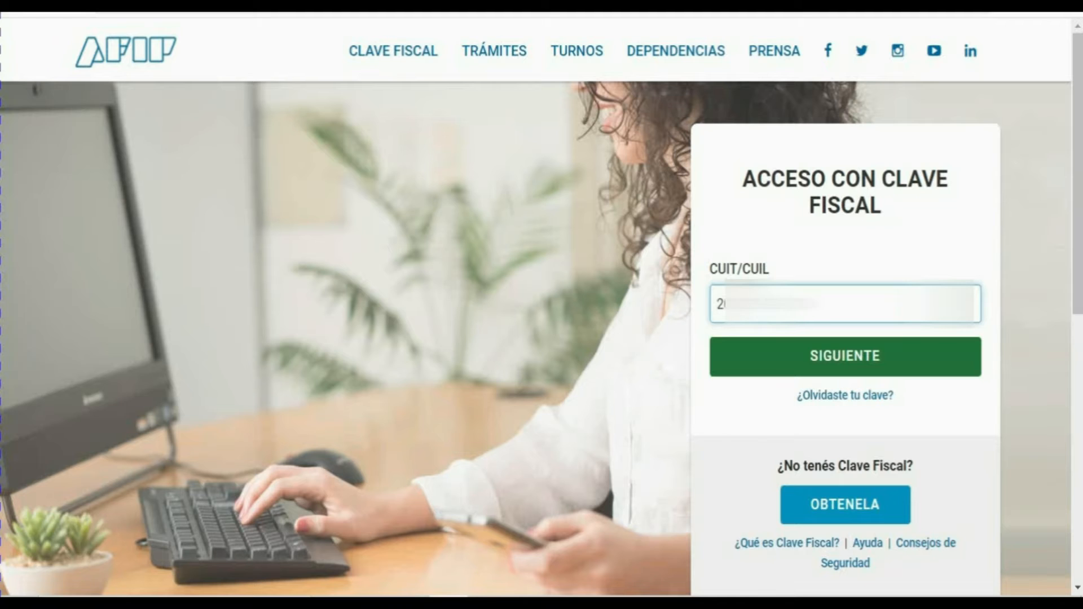
{"action": "key", "text": "Tab"}
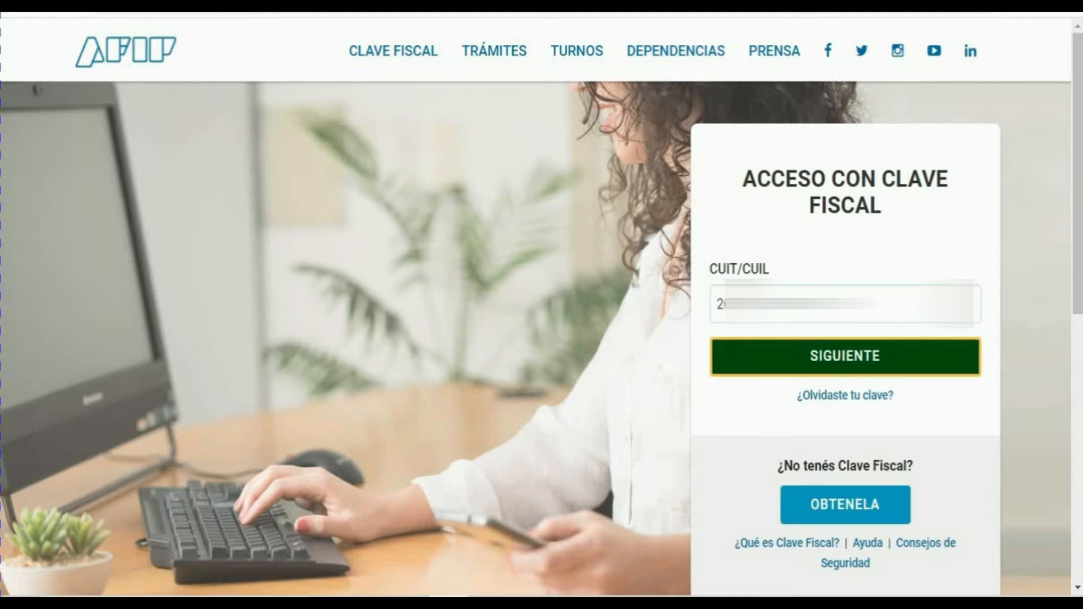
{"action": "key", "text": "Return"}
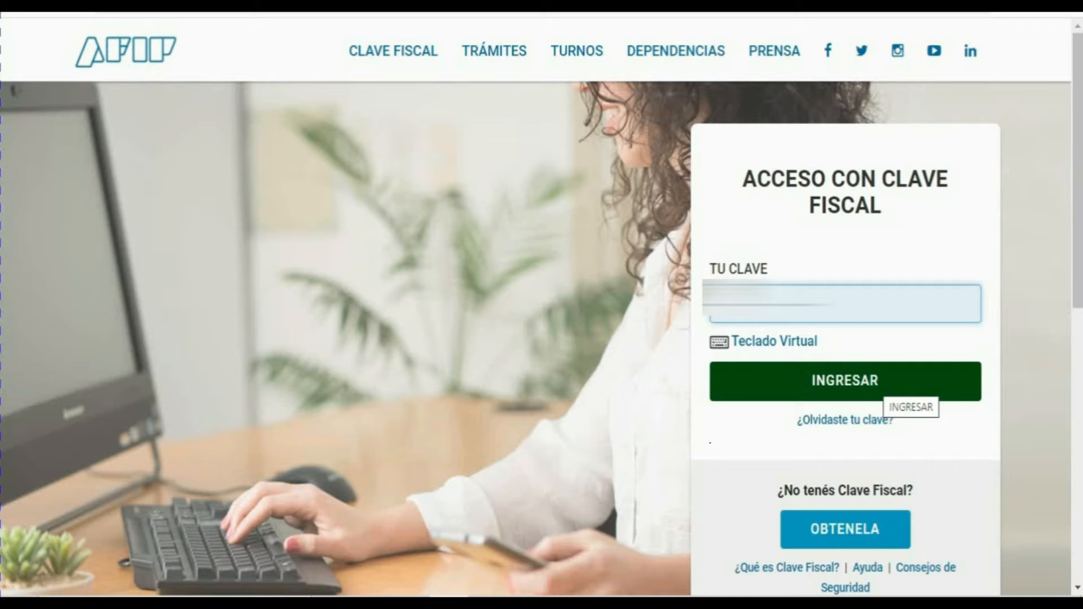
{"action": "key", "text": "Tab"}
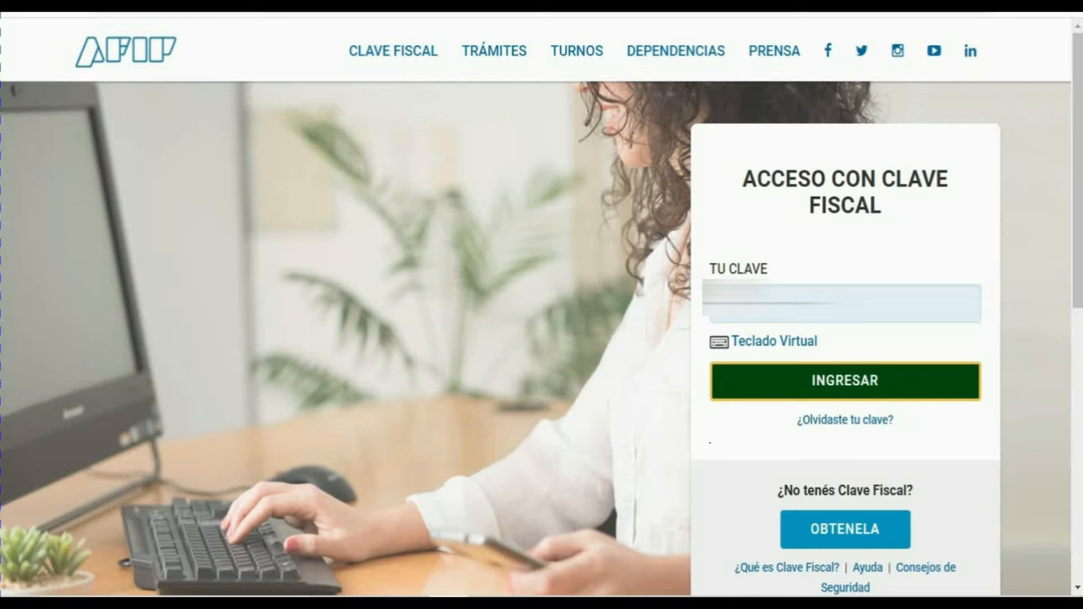
{"action": "key", "text": "Return"}
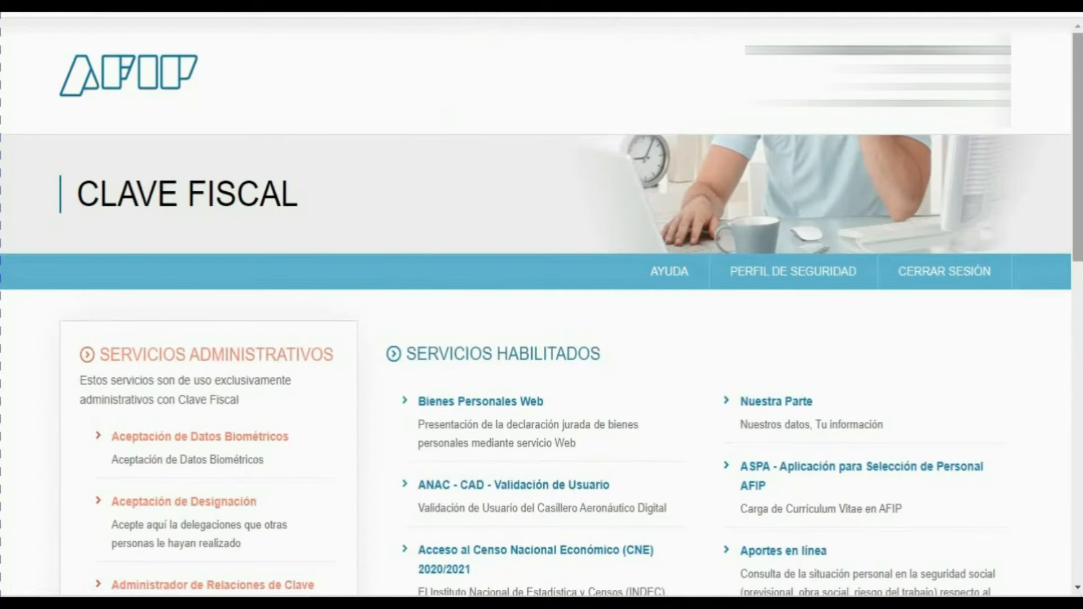
Open the Comprobantes en línea service and select the company to represent
{"action": "scroll", "coordinate": [542, 304], "scroll_direction": "down", "scroll_amount": 3}
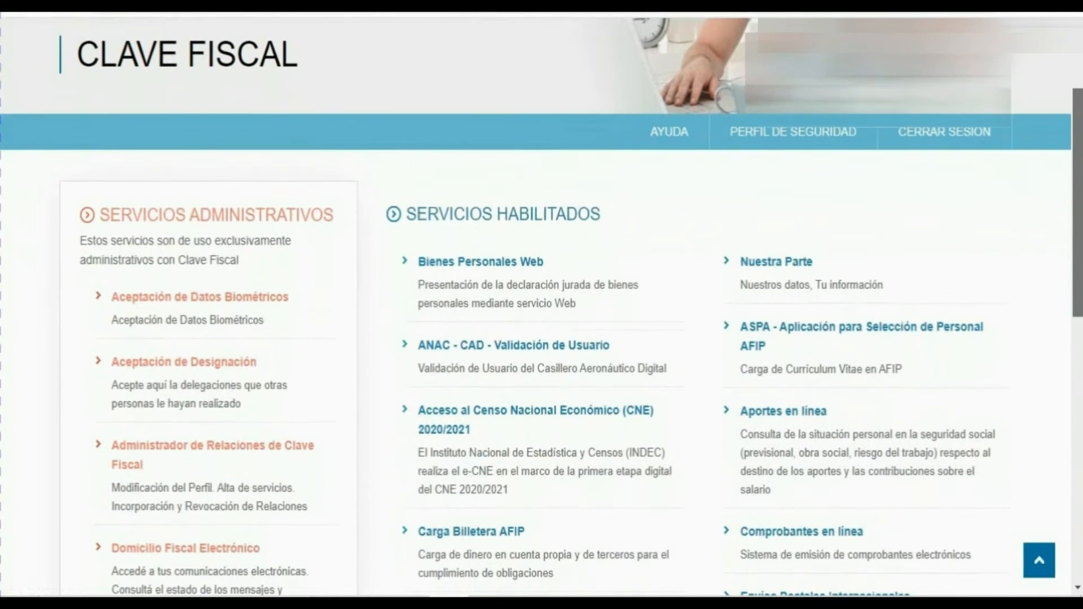
{"action": "scroll", "coordinate": [541, 304], "scroll_direction": "down", "scroll_amount": 7}
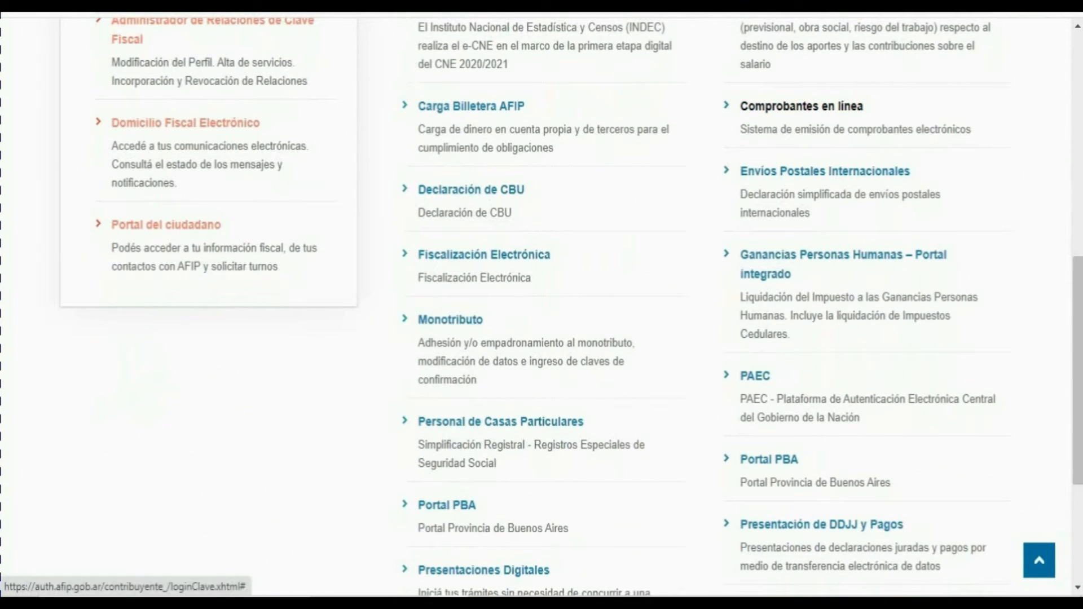
{"action": "left_click", "coordinate": [801, 106]}
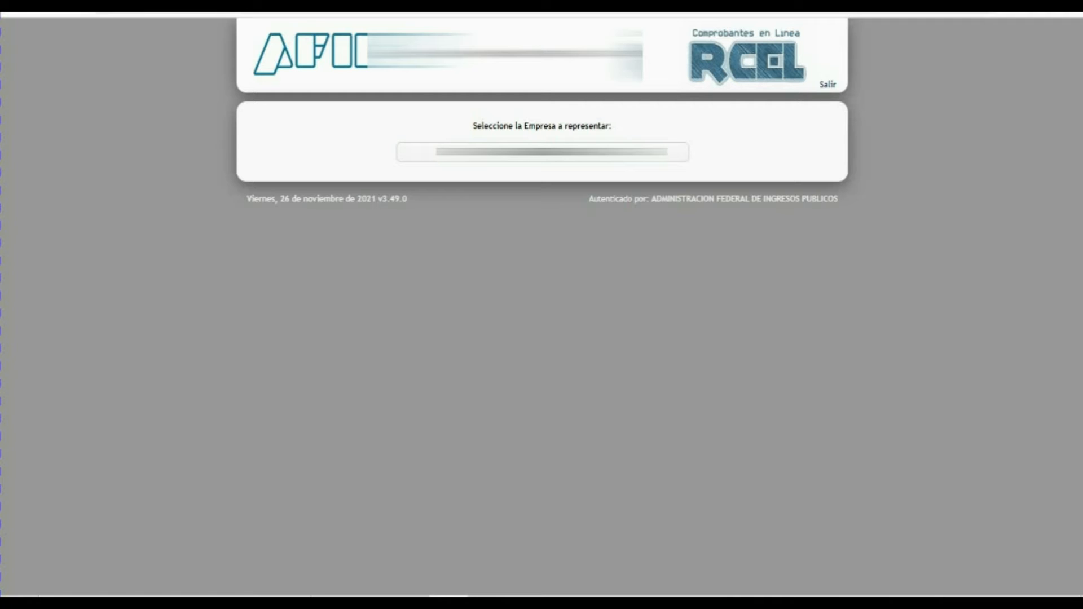
{"action": "left_click", "coordinate": [531, 153]}
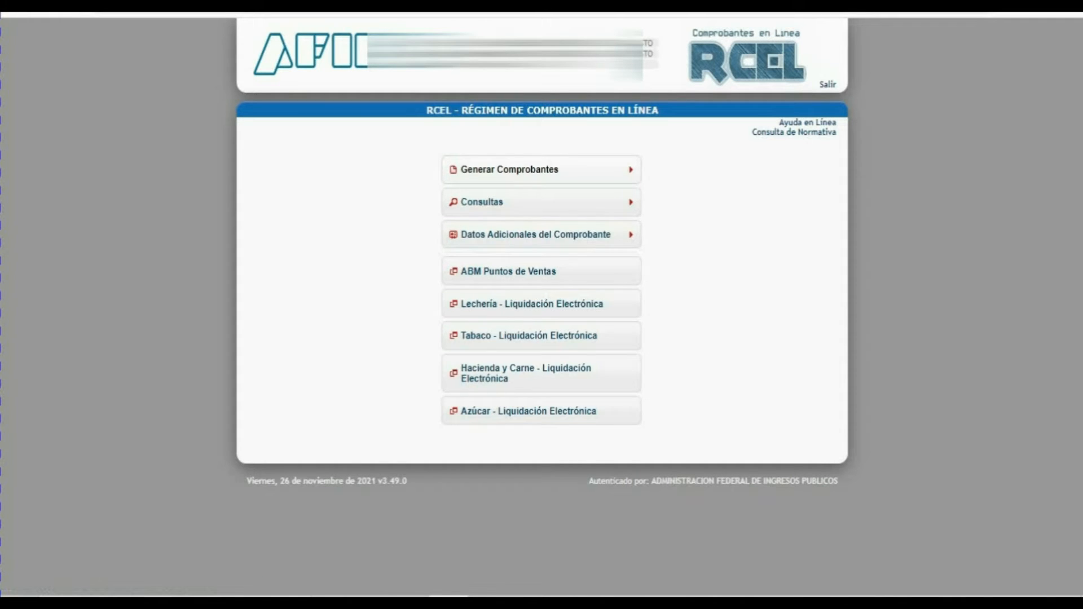
Start generating a new voucher with the listed point of sale and Factura C as voucher type, and continue to the issue data
{"action": "left_click", "coordinate": [632, 164]}
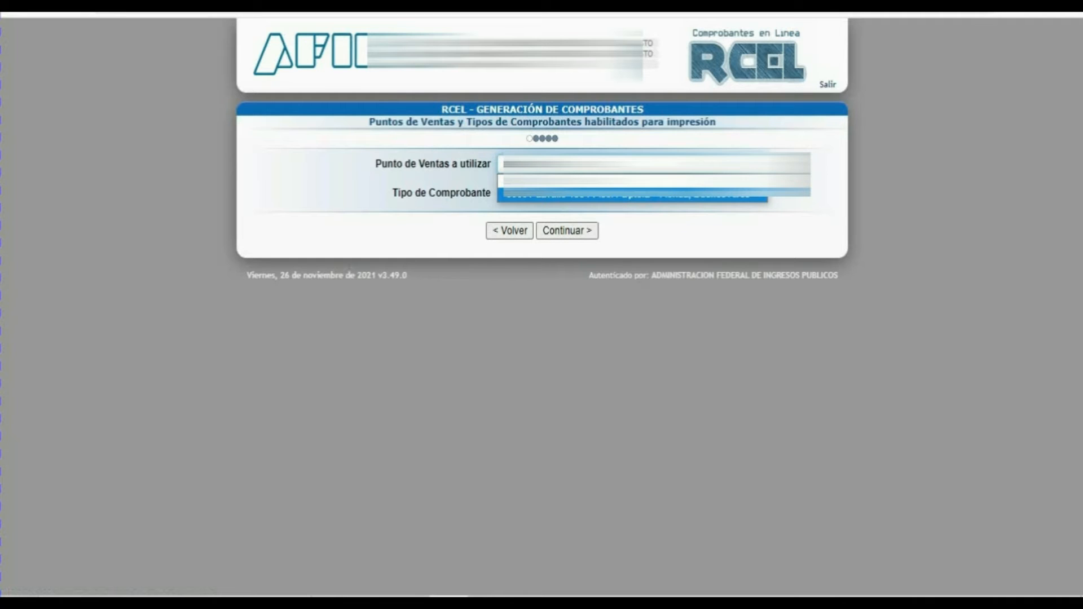
{"action": "left_click", "coordinate": [632, 196]}
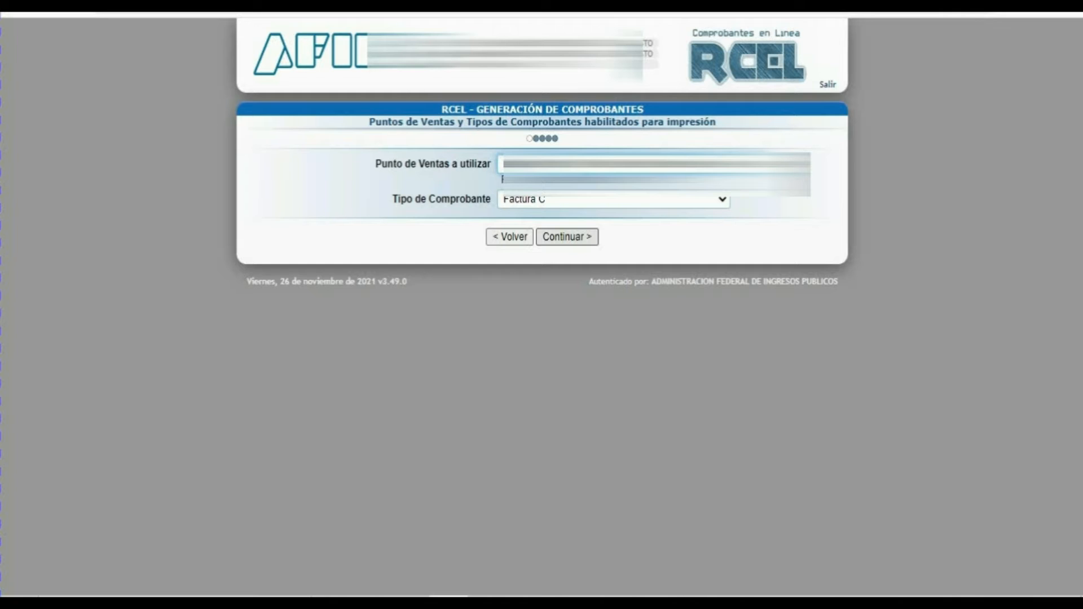
{"action": "left_click", "coordinate": [567, 237]}
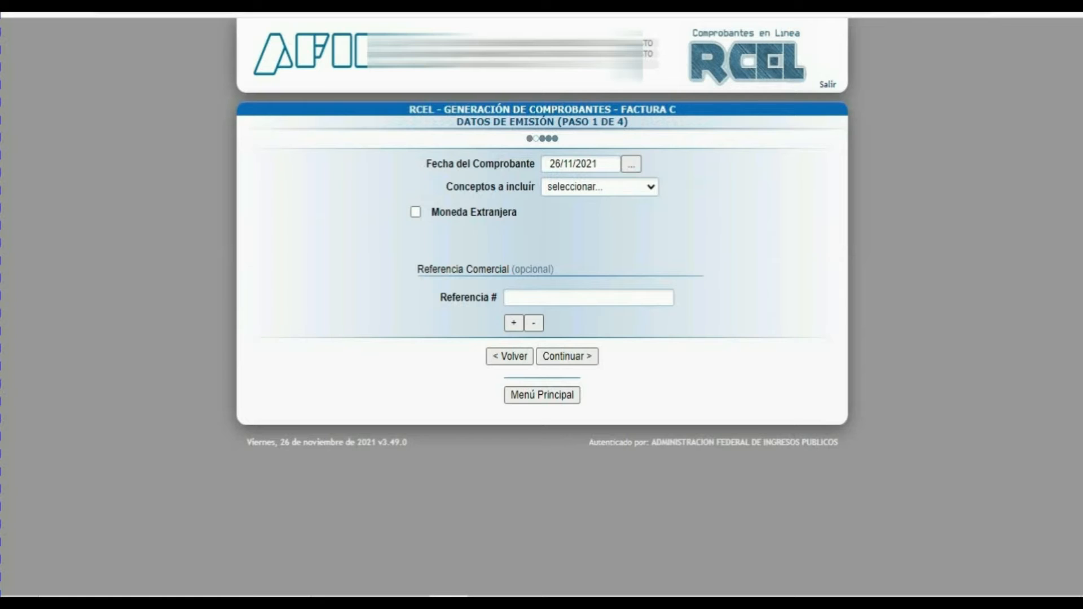
Set the invoice concept to Servicios and the billed period's start date to 26/10/2021, and continue to the recipient data
{"action": "left_click", "coordinate": [600, 187]}
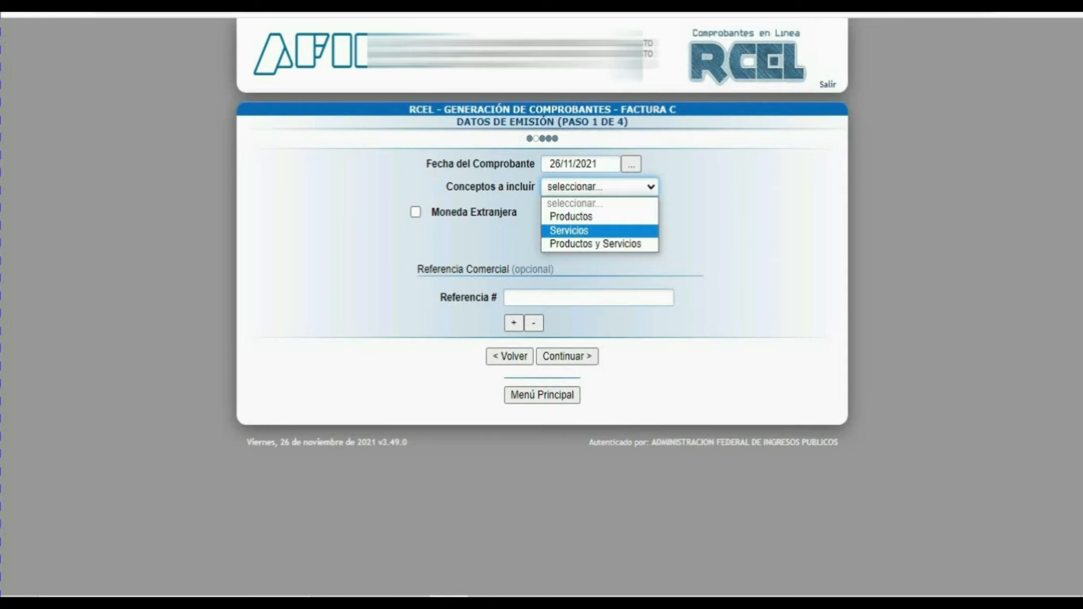
{"action": "left_click", "coordinate": [568, 231]}
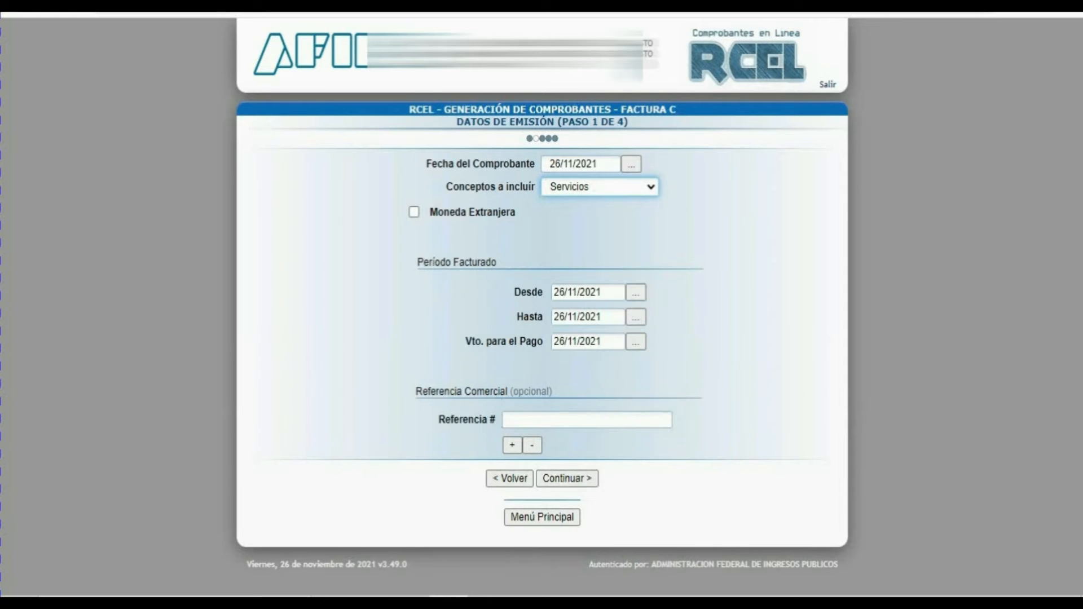
{"action": "left_click", "coordinate": [636, 292]}
{"action": "left_click", "coordinate": [498, 324]}
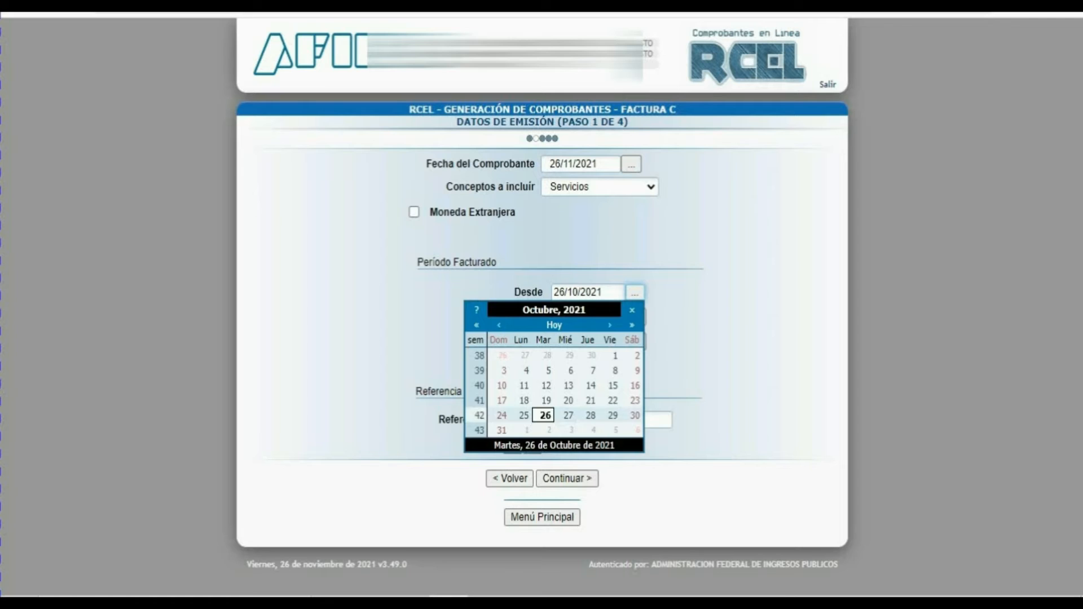
{"action": "left_click", "coordinate": [546, 416]}
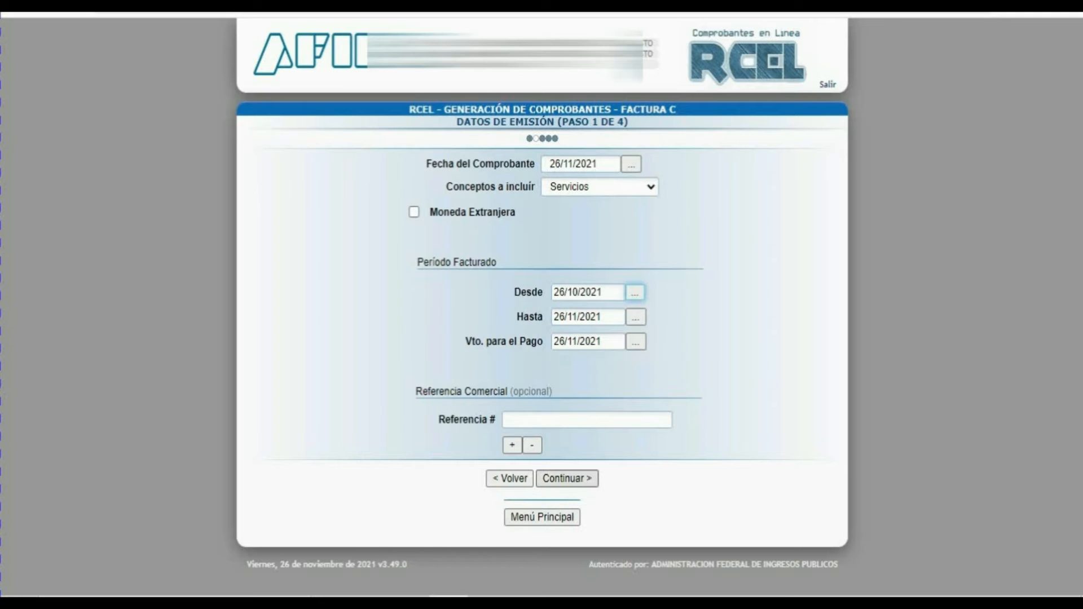
{"action": "left_click", "coordinate": [567, 479]}
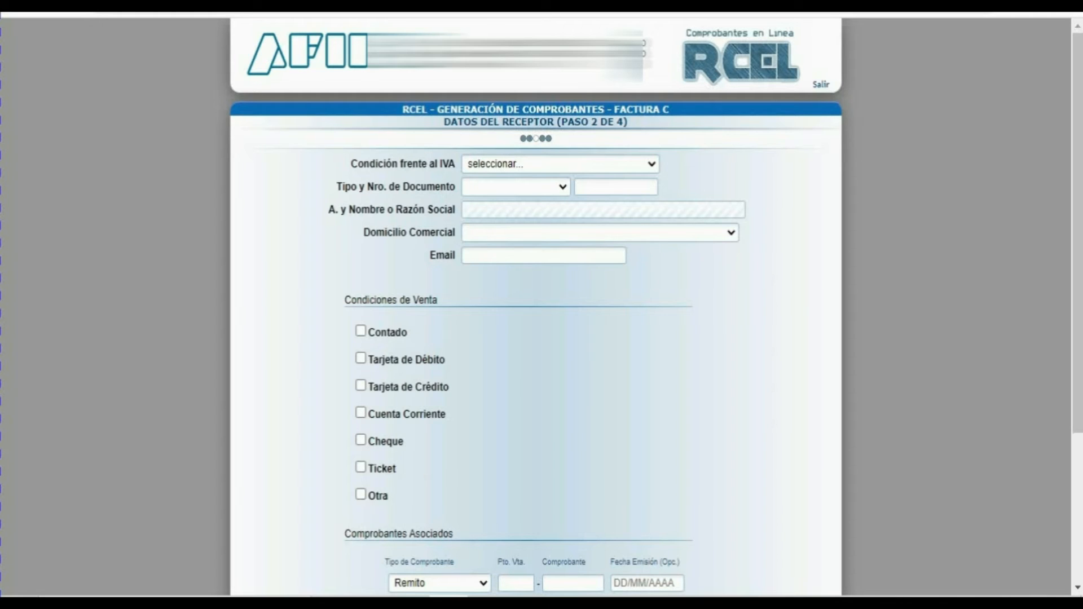
Set the recipient's VAT condition to IVA Responsable Inscripto and enter the recipient's CUIT number to load its data
{"action": "left_click", "coordinate": [561, 164]}
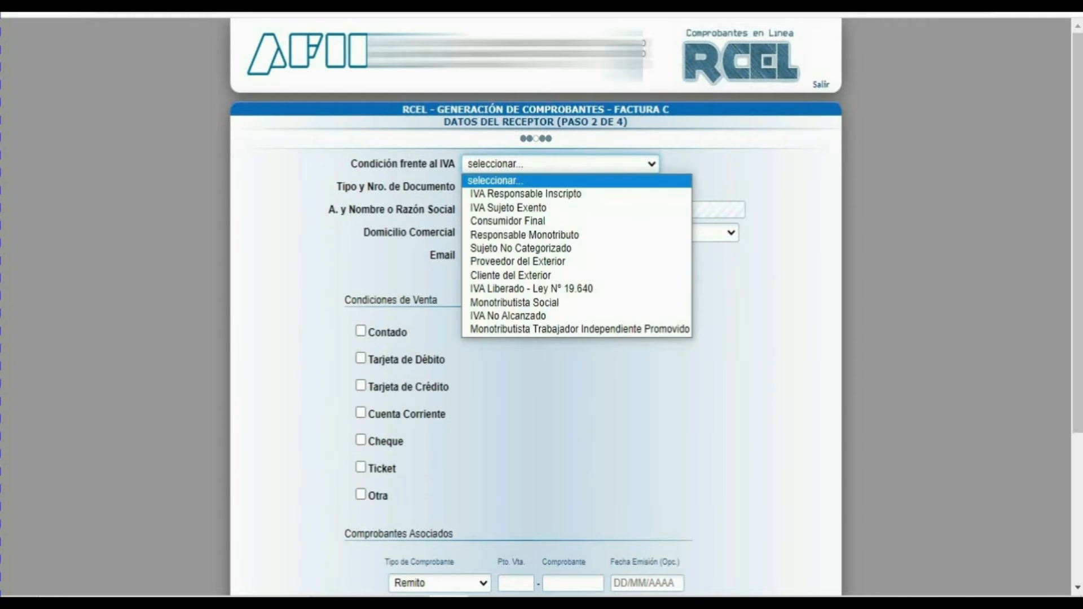
{"action": "scroll", "coordinate": [536, 304], "scroll_direction": "down", "scroll_amount": 2}
{"action": "left_click", "coordinate": [561, 76]}
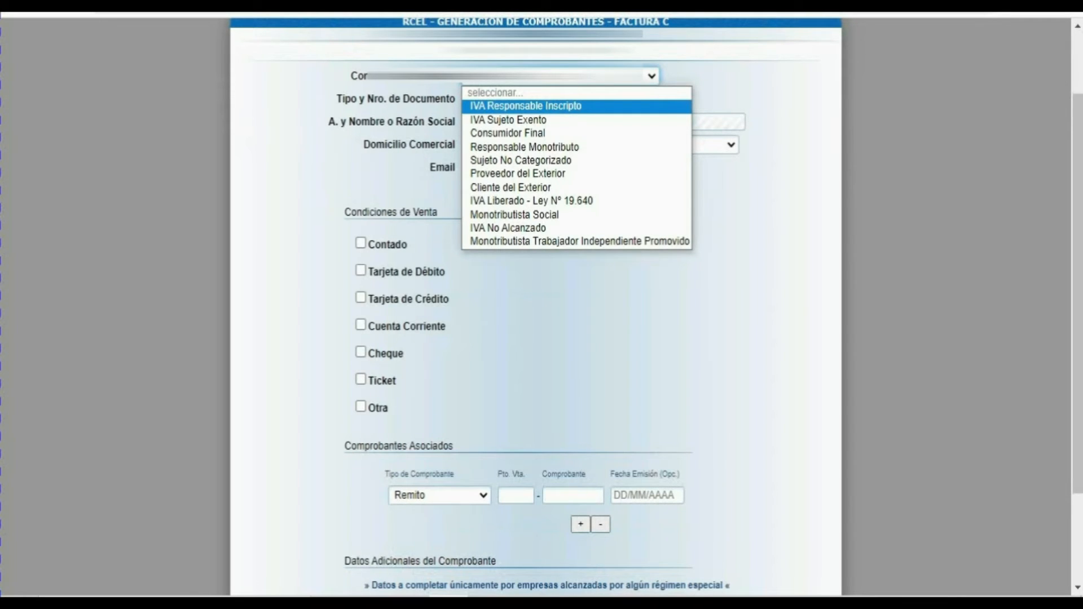
{"action": "left_click", "coordinate": [526, 106]}
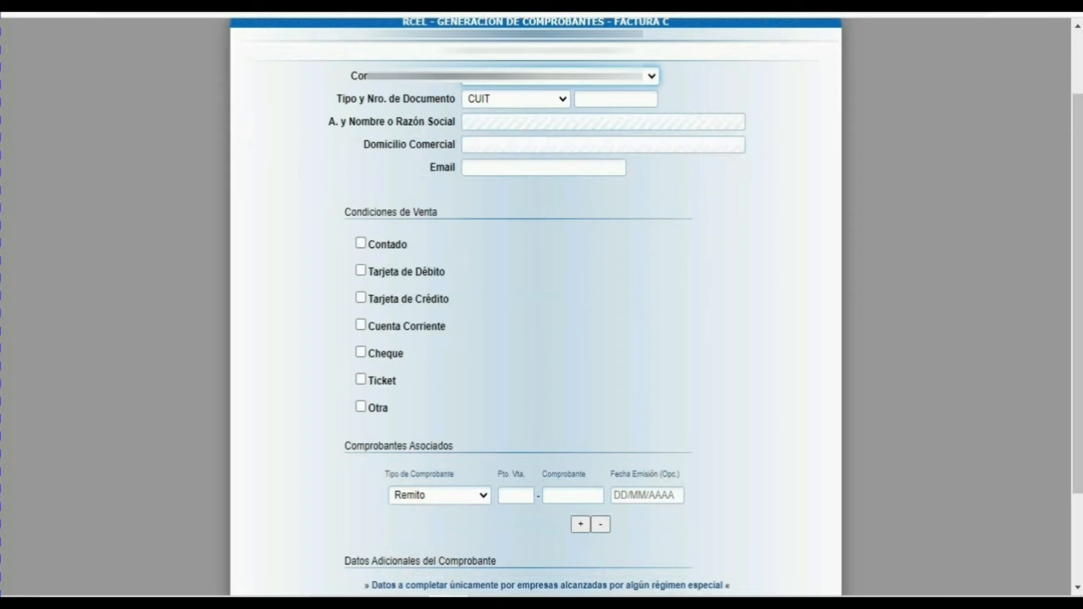
{"action": "left_click", "coordinate": [616, 100]}
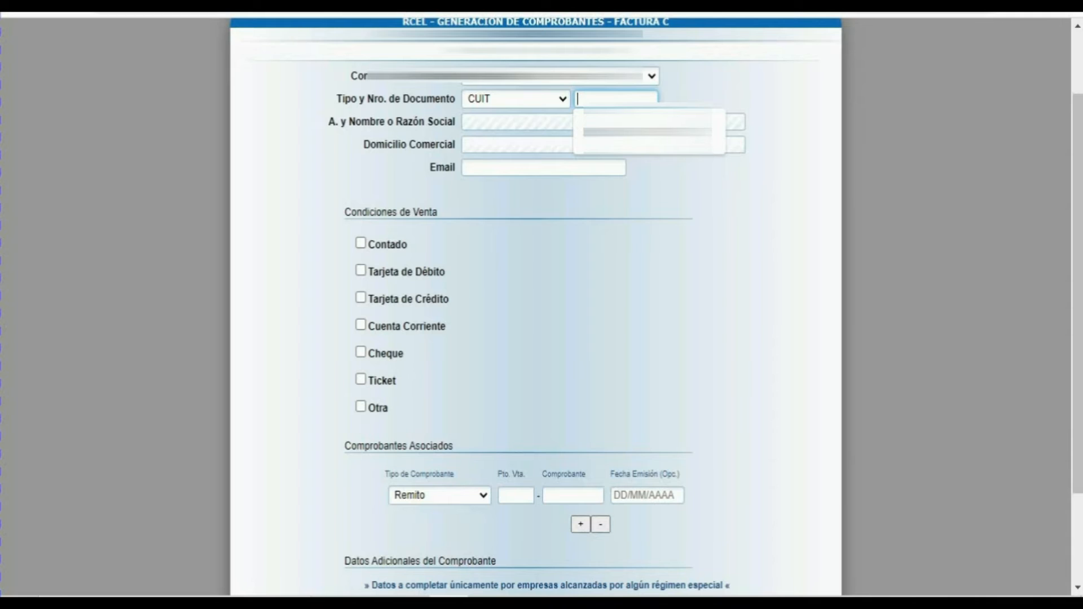
{"action": "key", "text": "ctrl+v"}
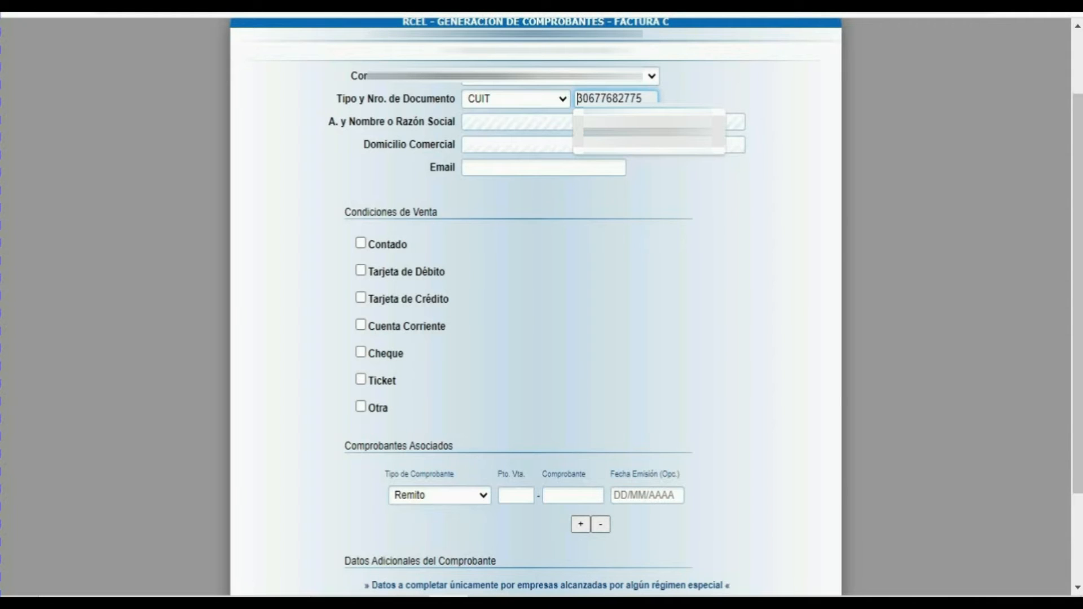
{"action": "key", "text": "Return"}
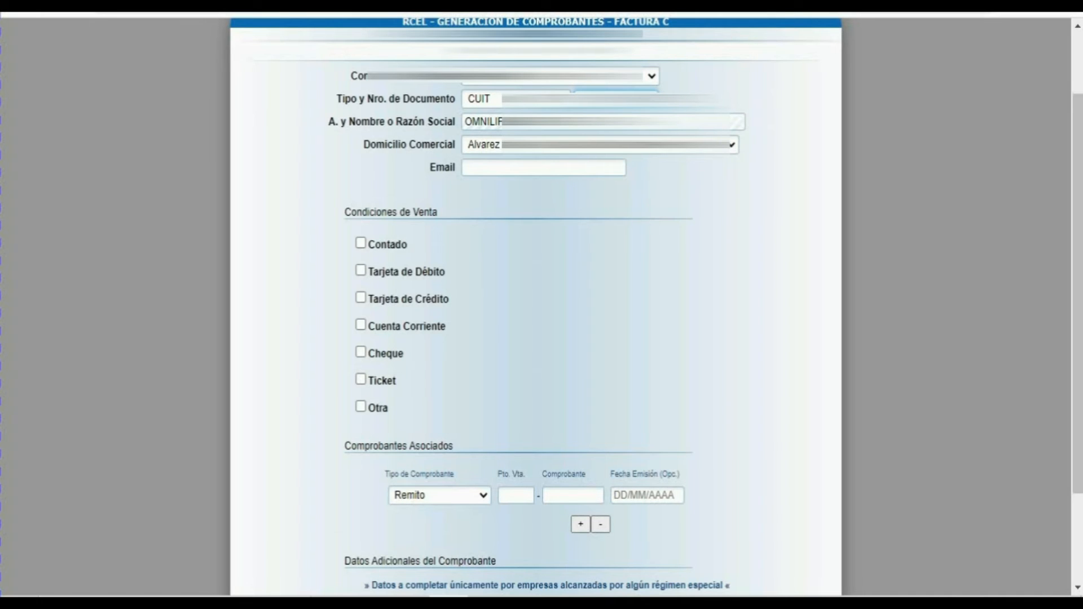
Choose Otra as the condition of sale and continue to the operation data
{"action": "scroll", "coordinate": [536, 311], "scroll_direction": "down", "scroll_amount": 3}
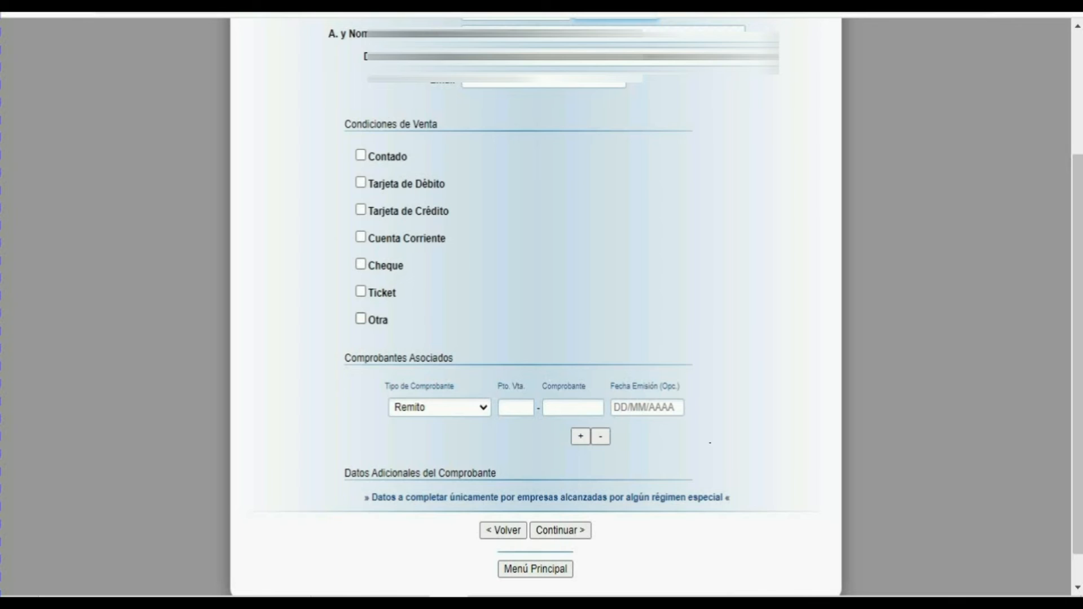
{"action": "left_click", "coordinate": [360, 318]}
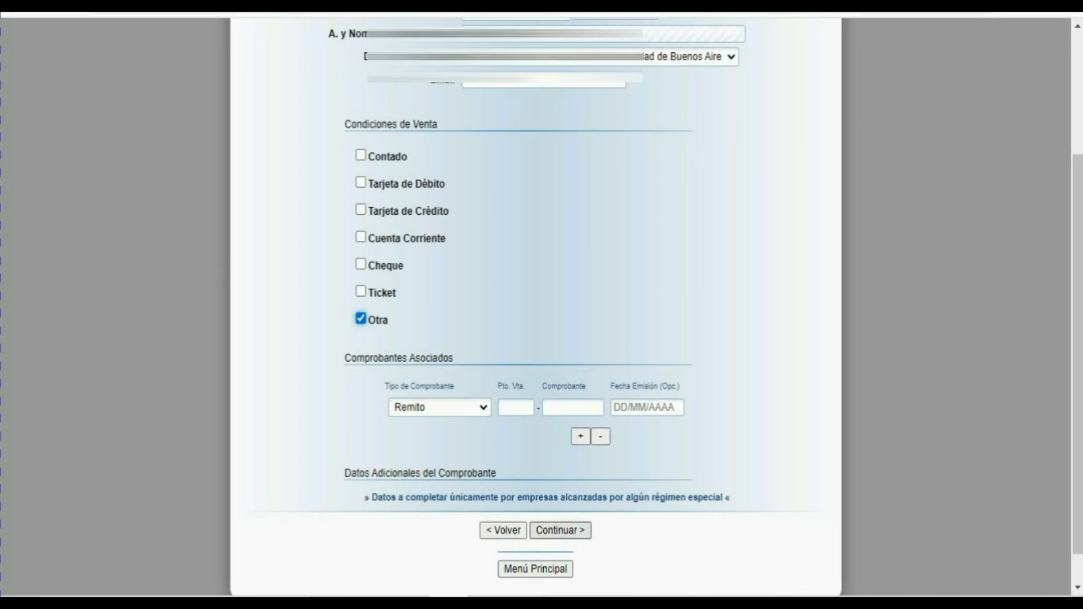
{"action": "left_click", "coordinate": [560, 530]}
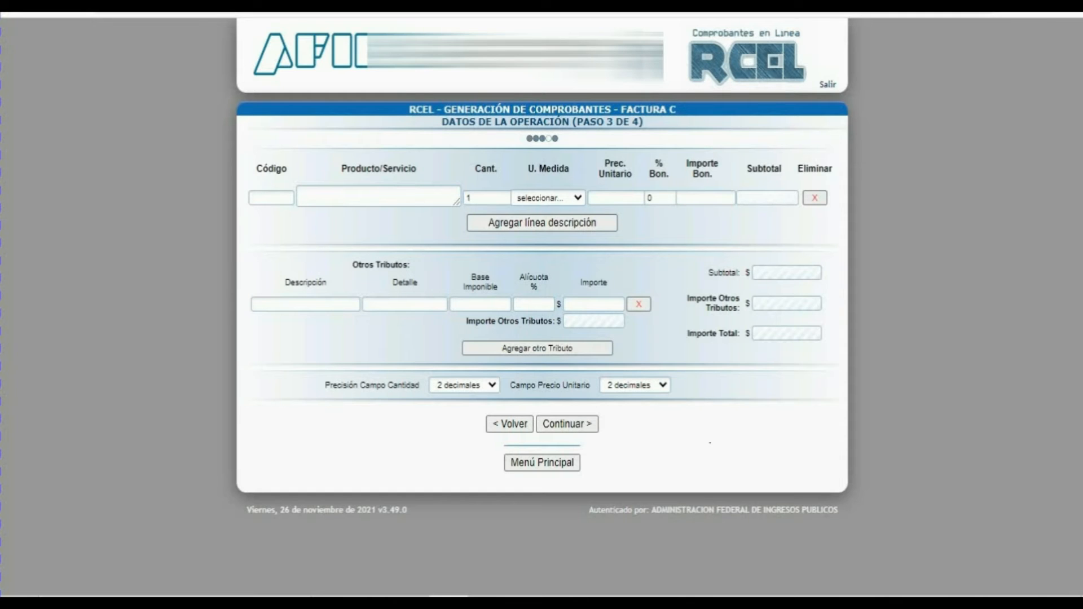
Enter the item line as Productos Naturales with quantity 2, unit of measure otras unidades and unit price 4090.39
{"action": "left_click", "coordinate": [378, 196]}
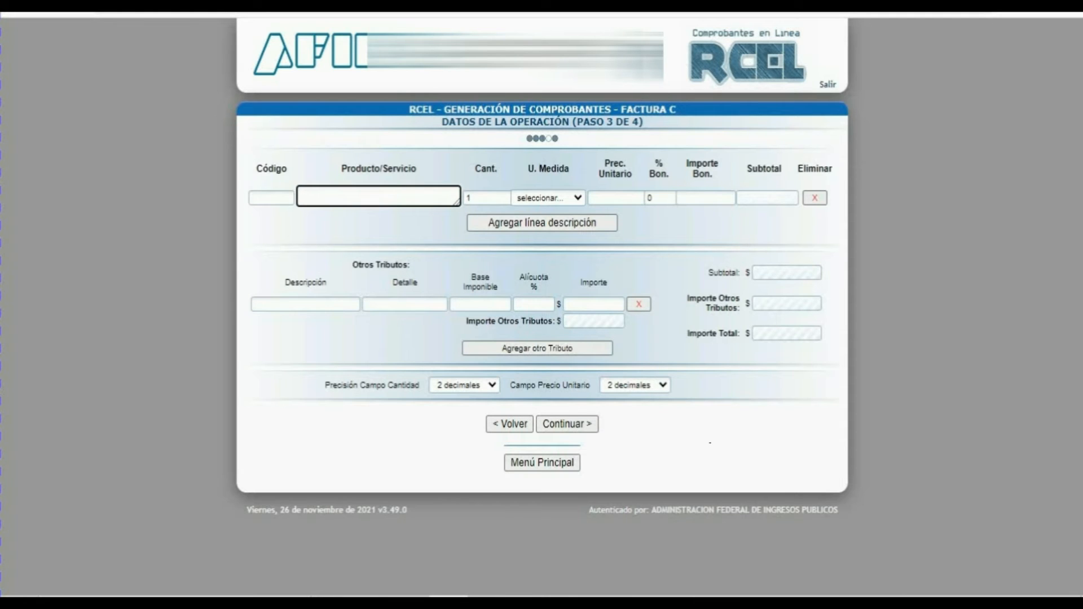
{"action": "type", "text": "Productos Naturales"}
{"action": "key", "text": "Tab"}
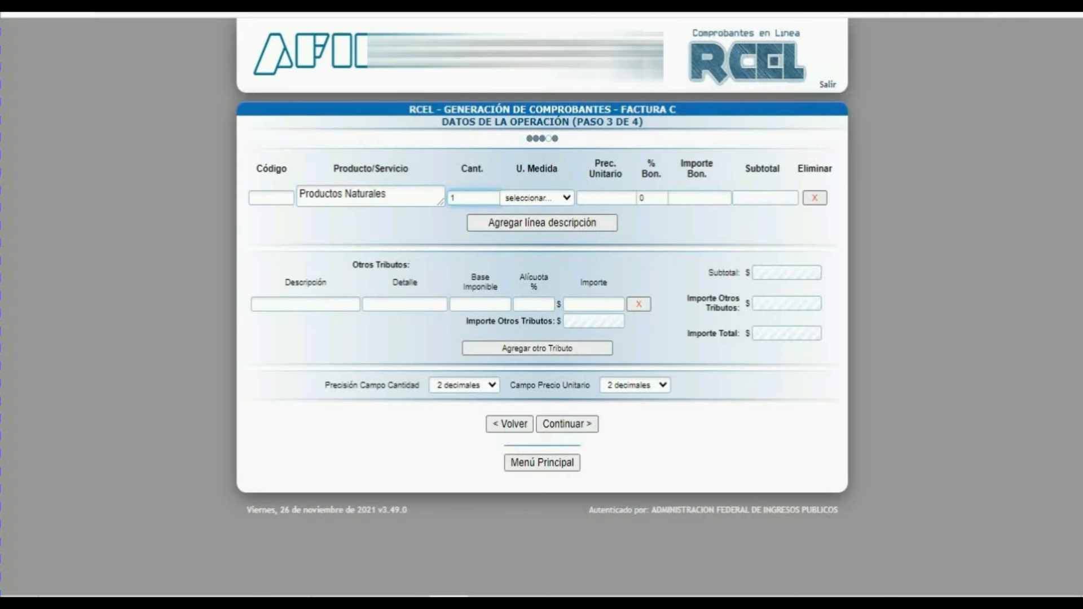
{"action": "key", "text": "BackSpace"}
{"action": "type", "text": "2"}
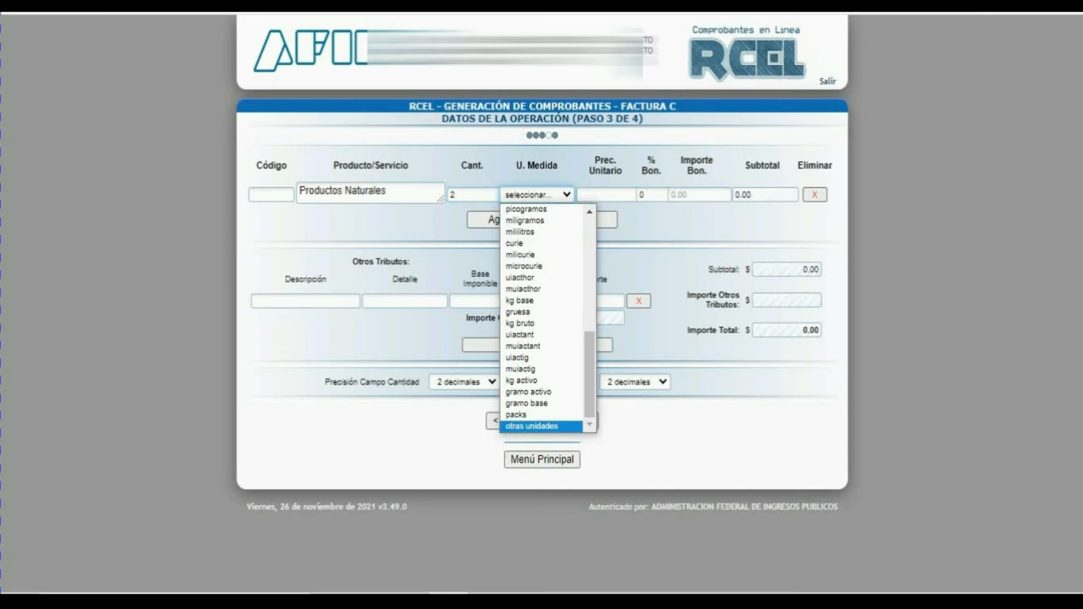
{"action": "key", "text": "Return"}
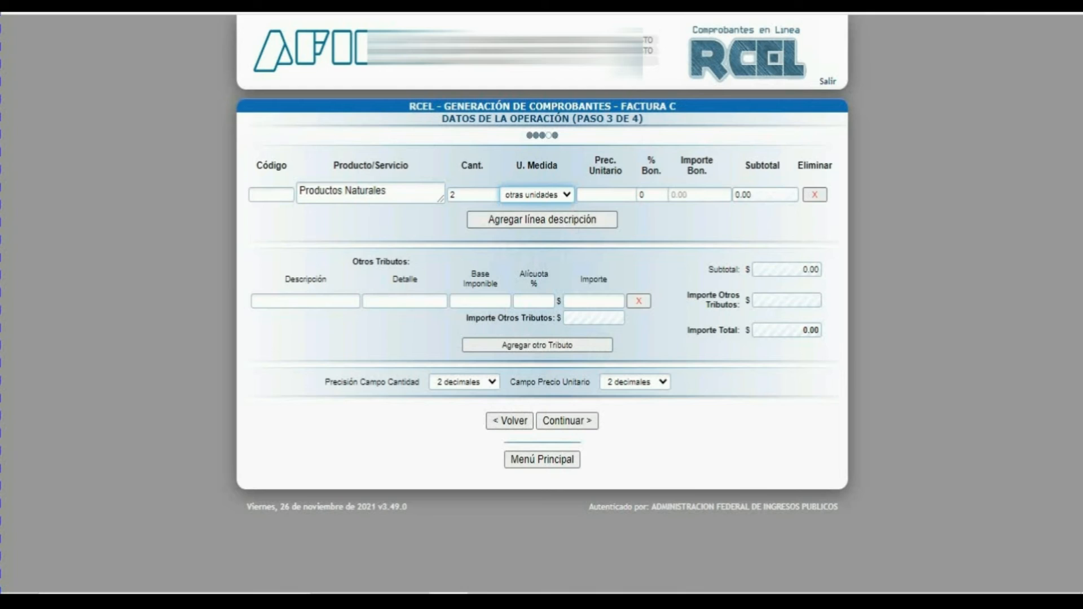
{"action": "left_click", "coordinate": [606, 195]}
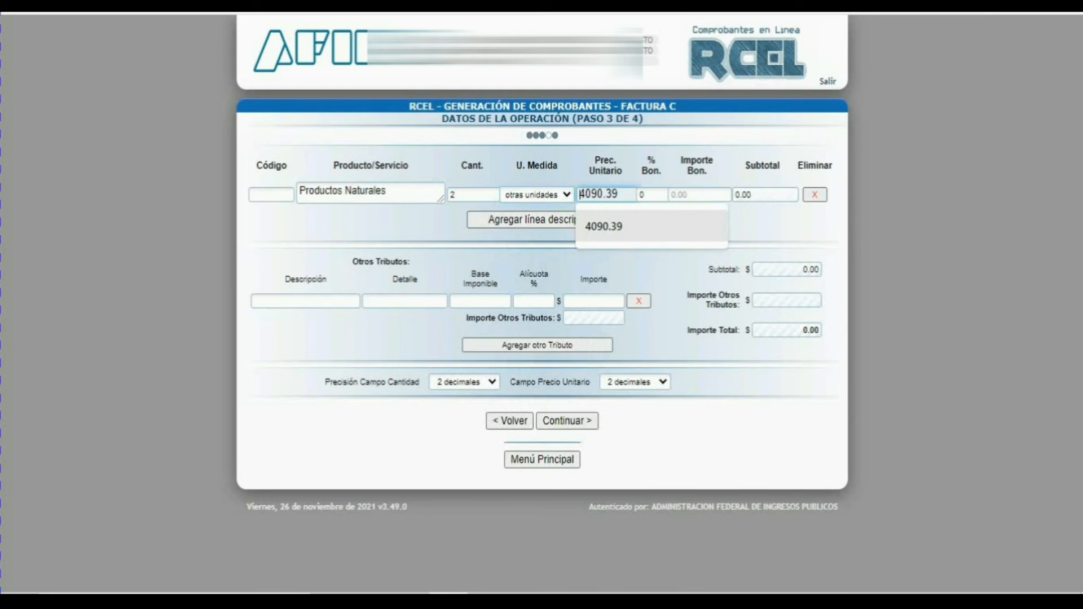
{"action": "key", "text": "Return"}
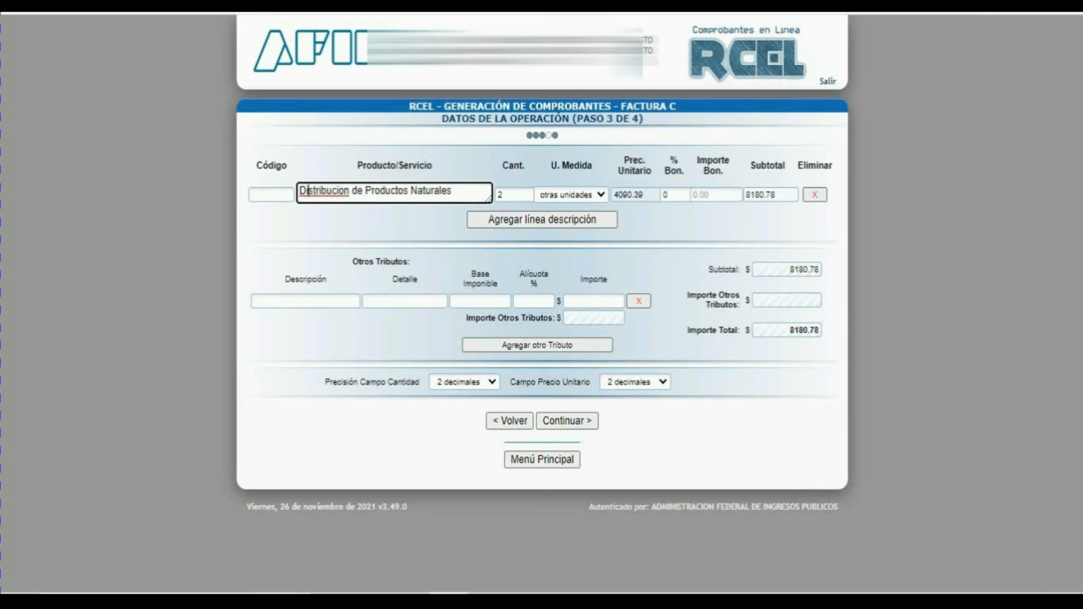
Correct the item description to Distribución de Productos Naturales and continue to the data summary
{"action": "right_click", "coordinate": [316, 190]}
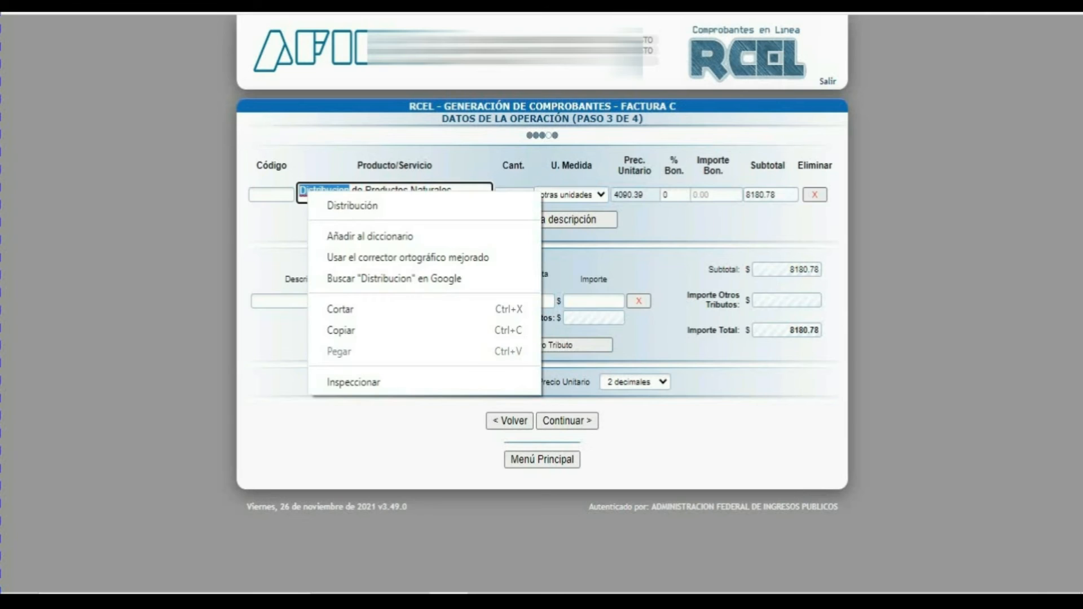
{"action": "left_click", "coordinate": [344, 205]}
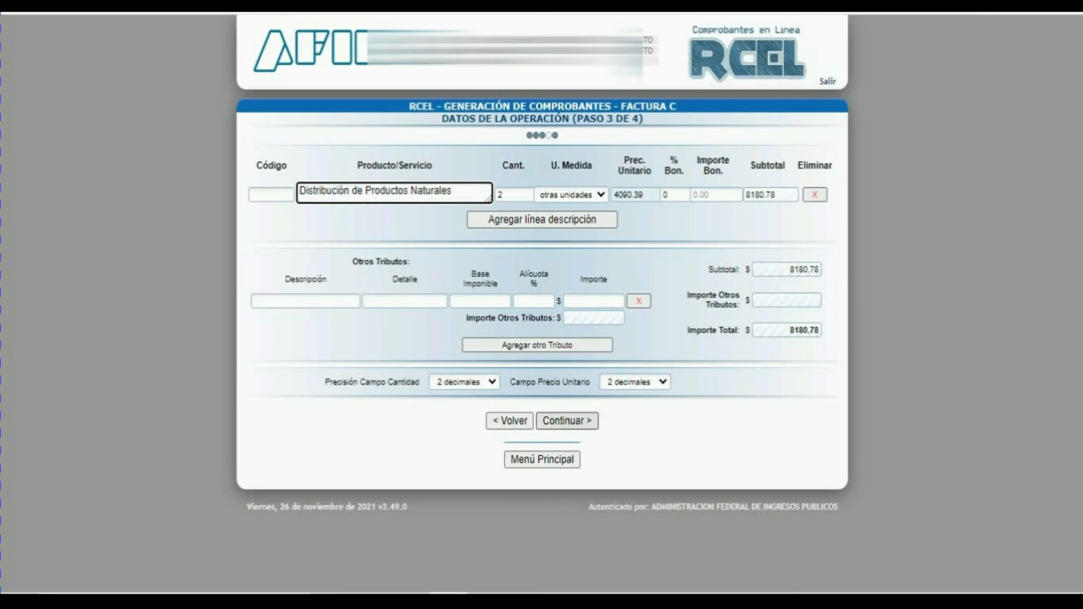
{"action": "left_click", "coordinate": [567, 421]}
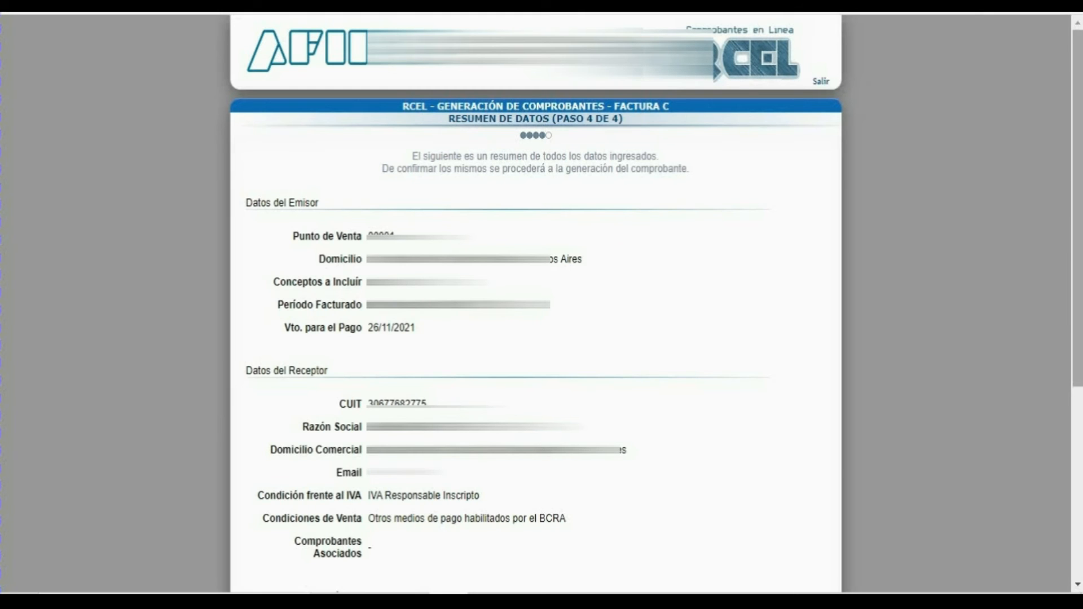
Review and confirm the summarized invoice data to generate the Factura C, and request its printable copy
{"action": "scroll", "coordinate": [536, 304], "scroll_direction": "down", "scroll_amount": 3}
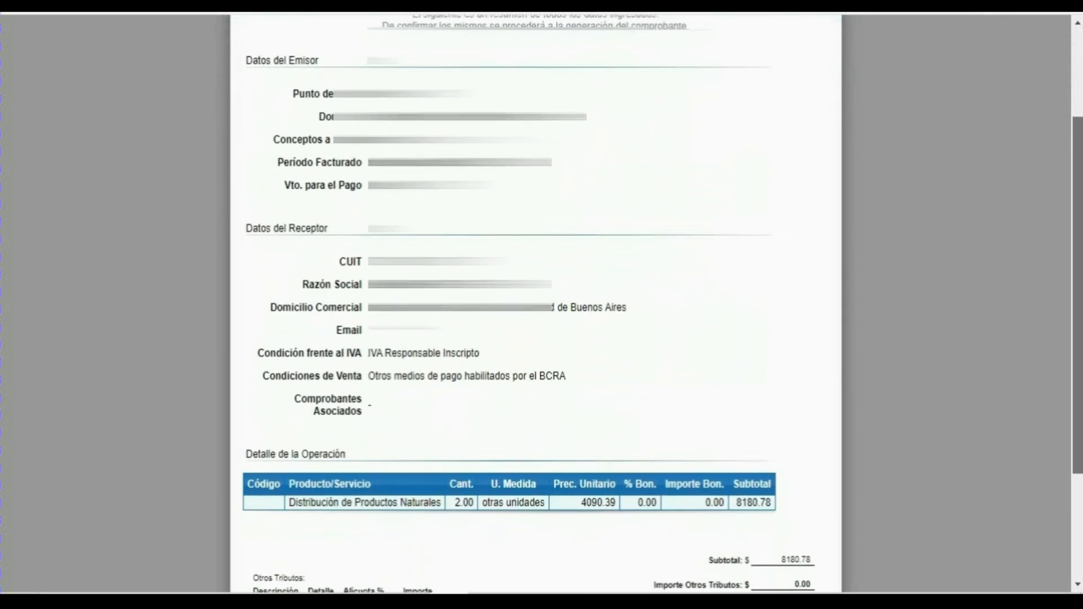
{"action": "scroll", "coordinate": [536, 305], "scroll_direction": "down", "scroll_amount": 3}
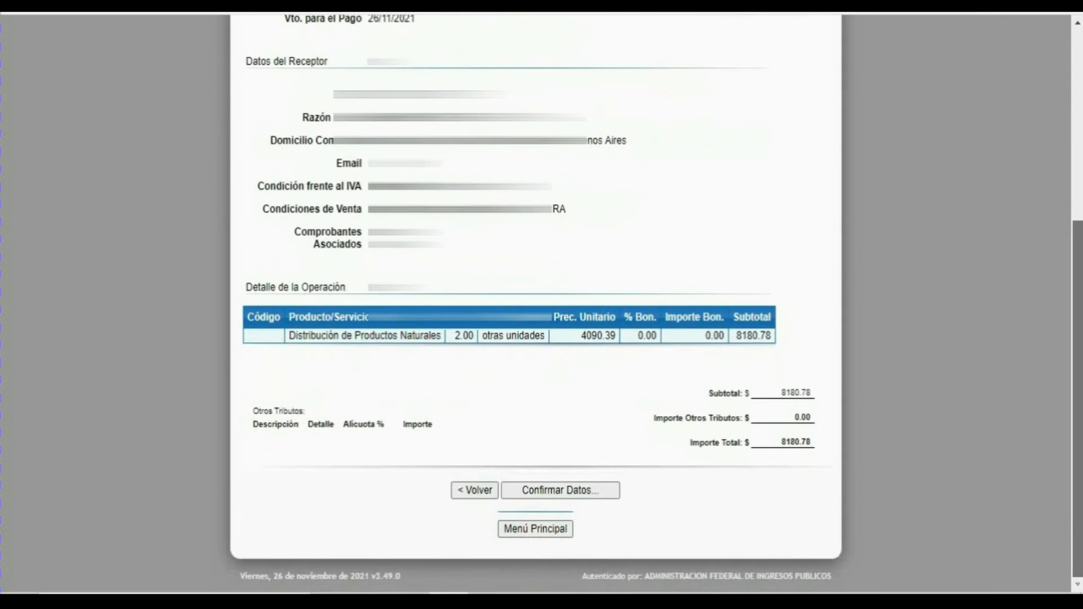
{"action": "scroll", "coordinate": [536, 305], "scroll_direction": "up", "scroll_amount": 3}
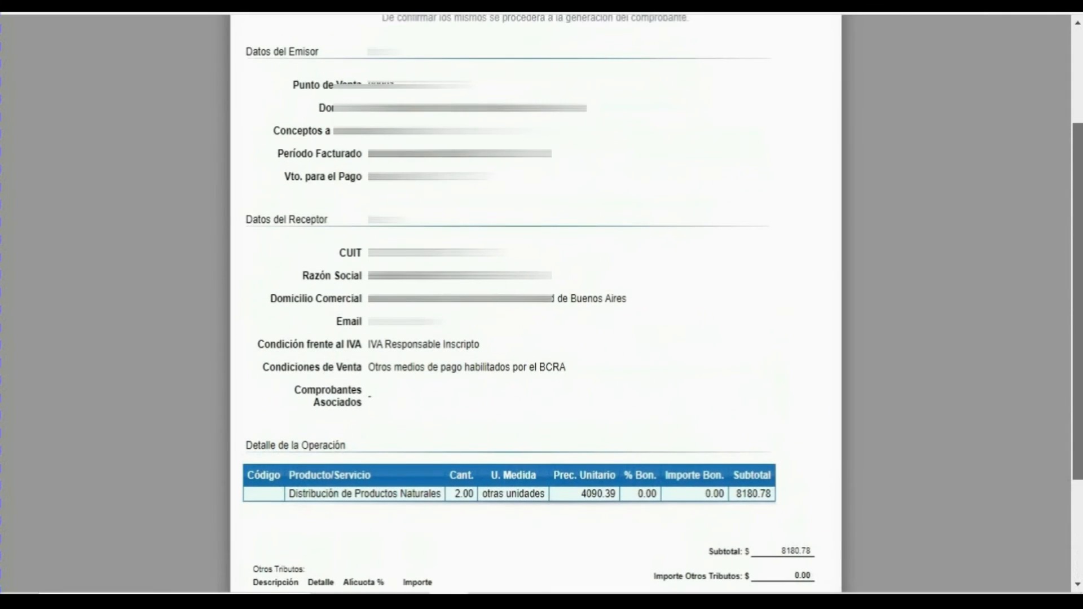
{"action": "scroll", "coordinate": [536, 305], "scroll_direction": "down", "scroll_amount": 2}
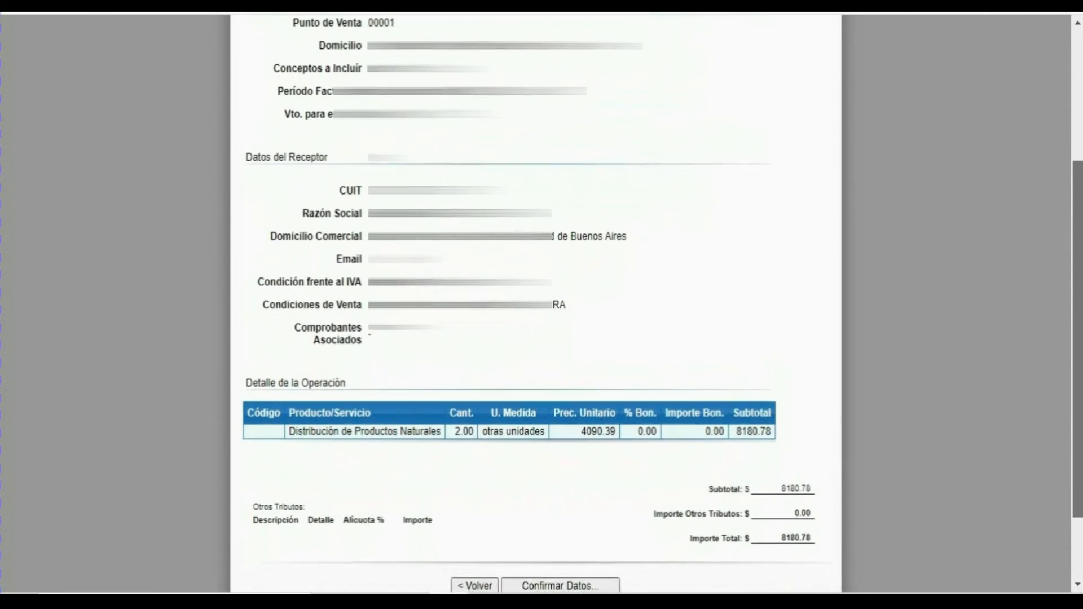
{"action": "scroll", "coordinate": [536, 304], "scroll_direction": "down", "scroll_amount": 2}
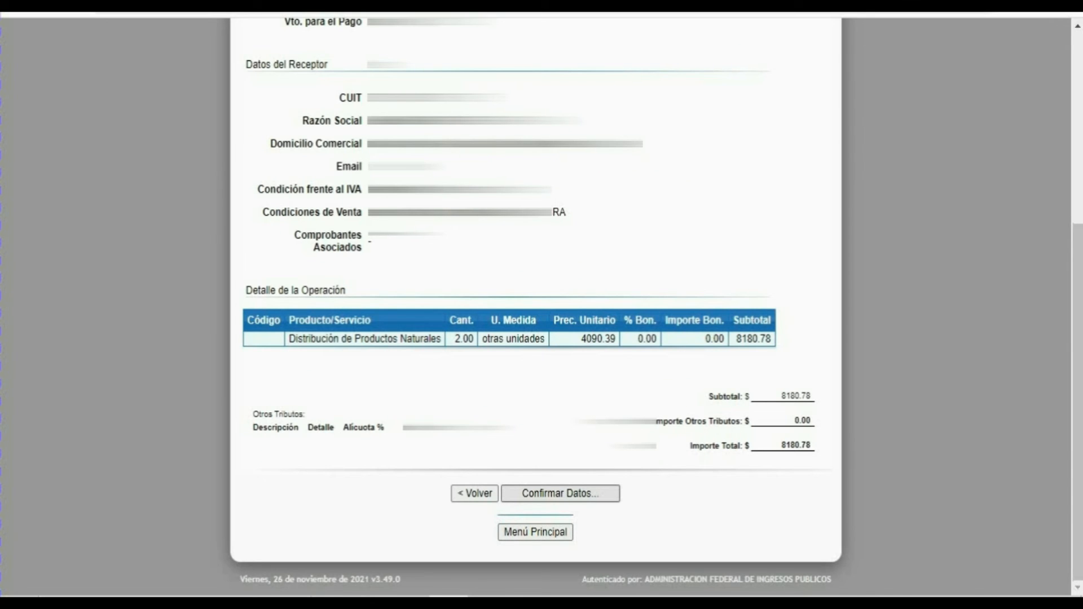
{"action": "left_click", "coordinate": [561, 493]}
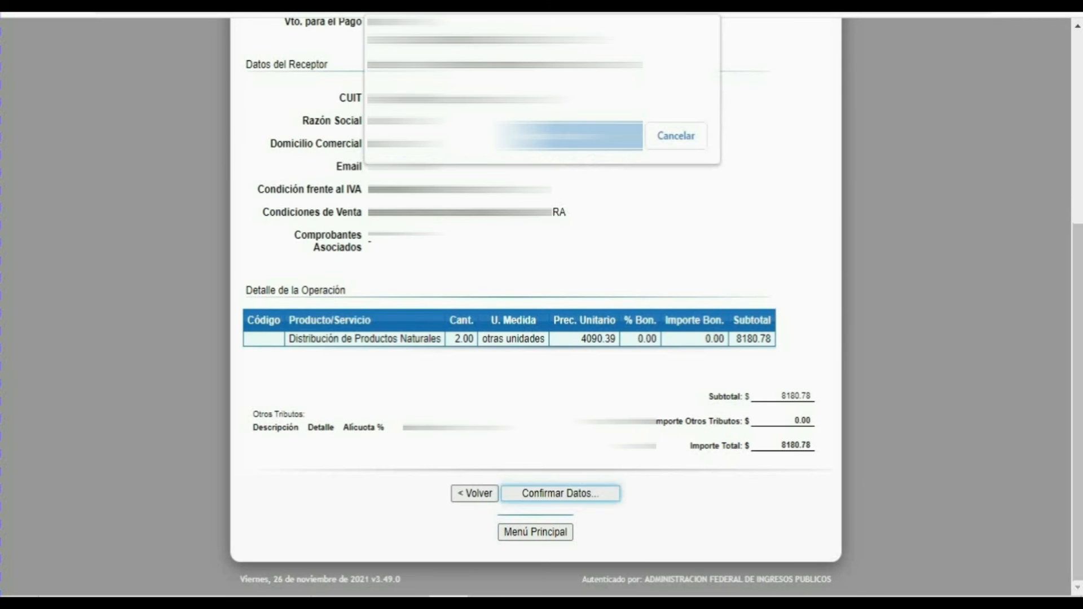
{"action": "left_click", "coordinate": [613, 136]}
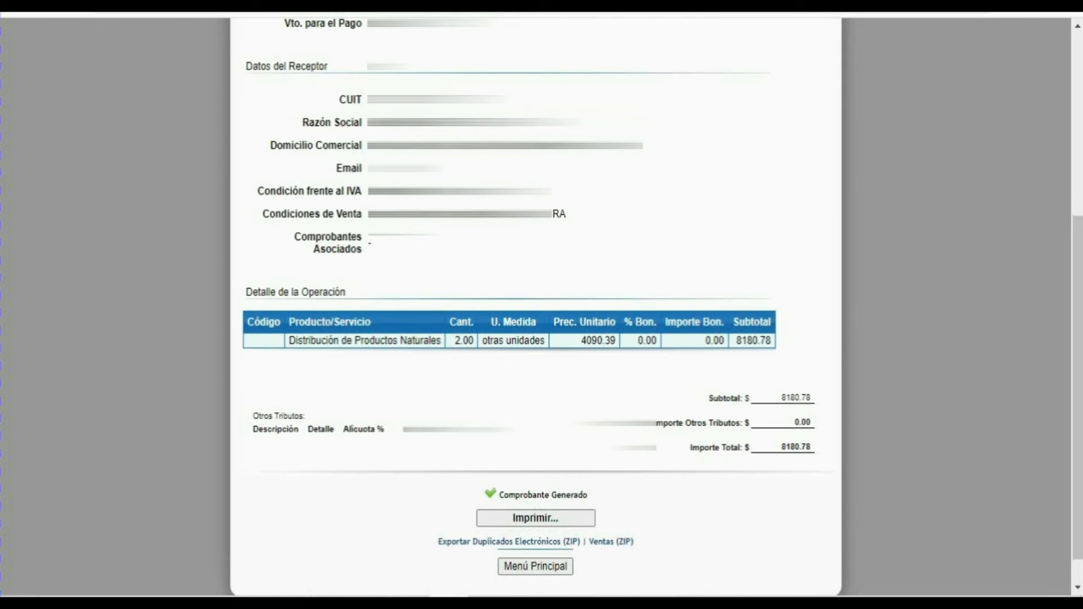
{"action": "left_click", "coordinate": [535, 518]}
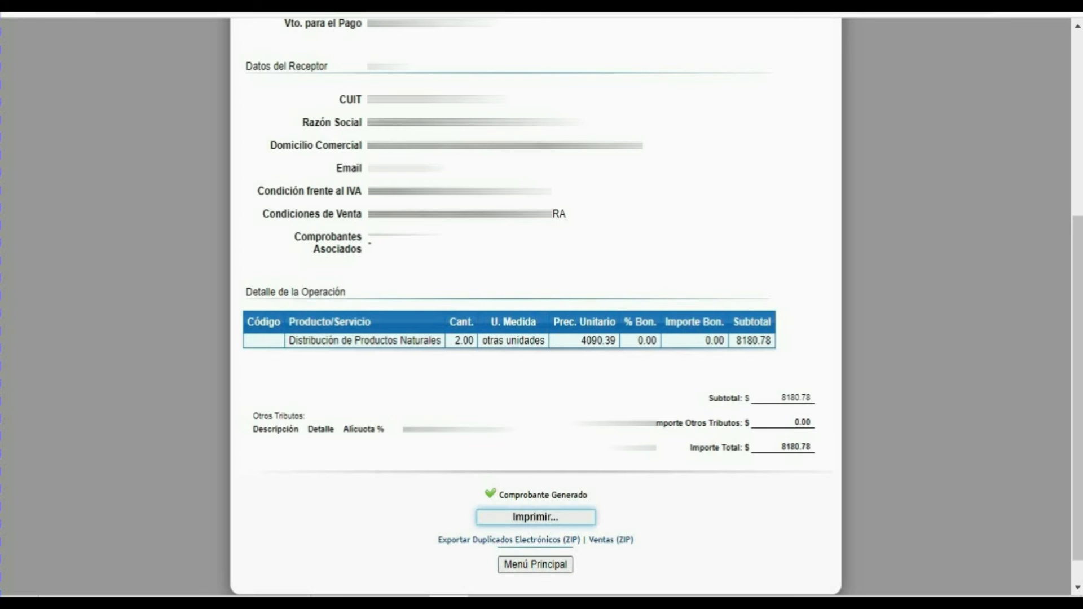